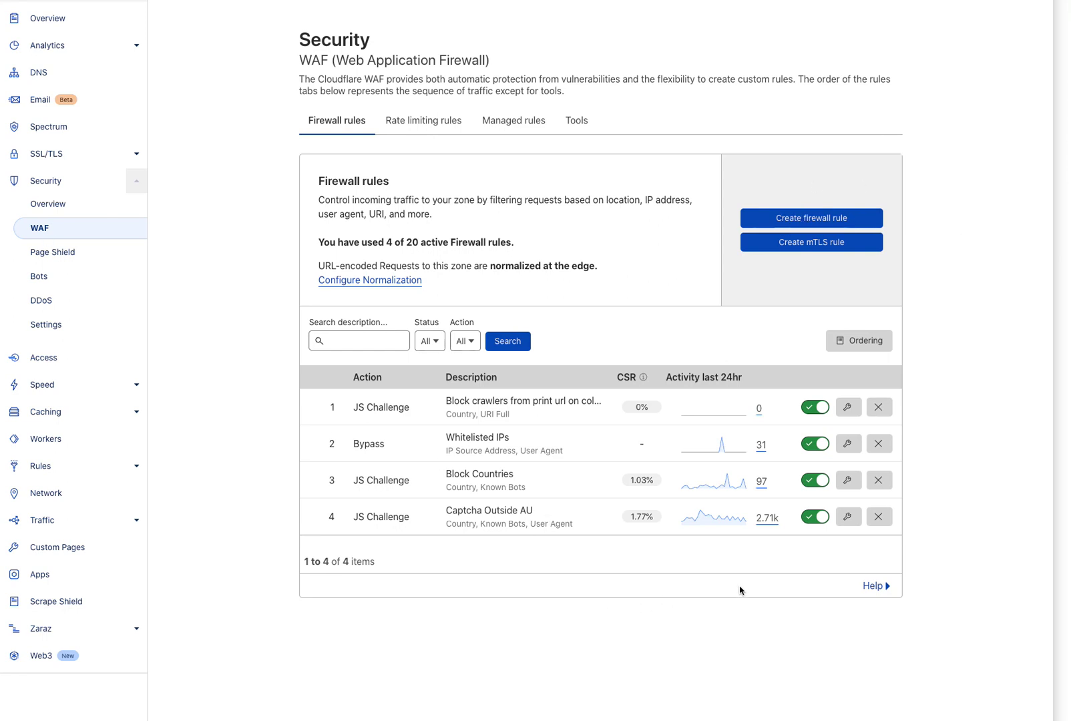
- Inspect the Captcha Outside AU rule's expression preview: non-AU, non-bot, five user agents, JS Challenge
left_click(849, 517)
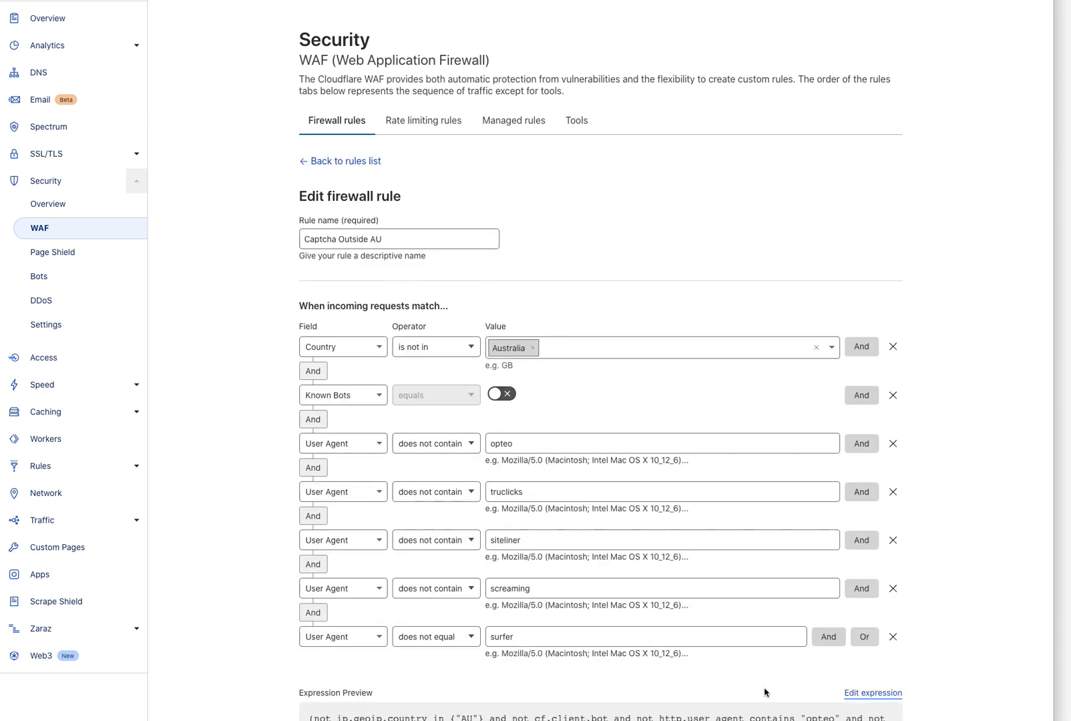
scroll(856, 441, "down", 3)
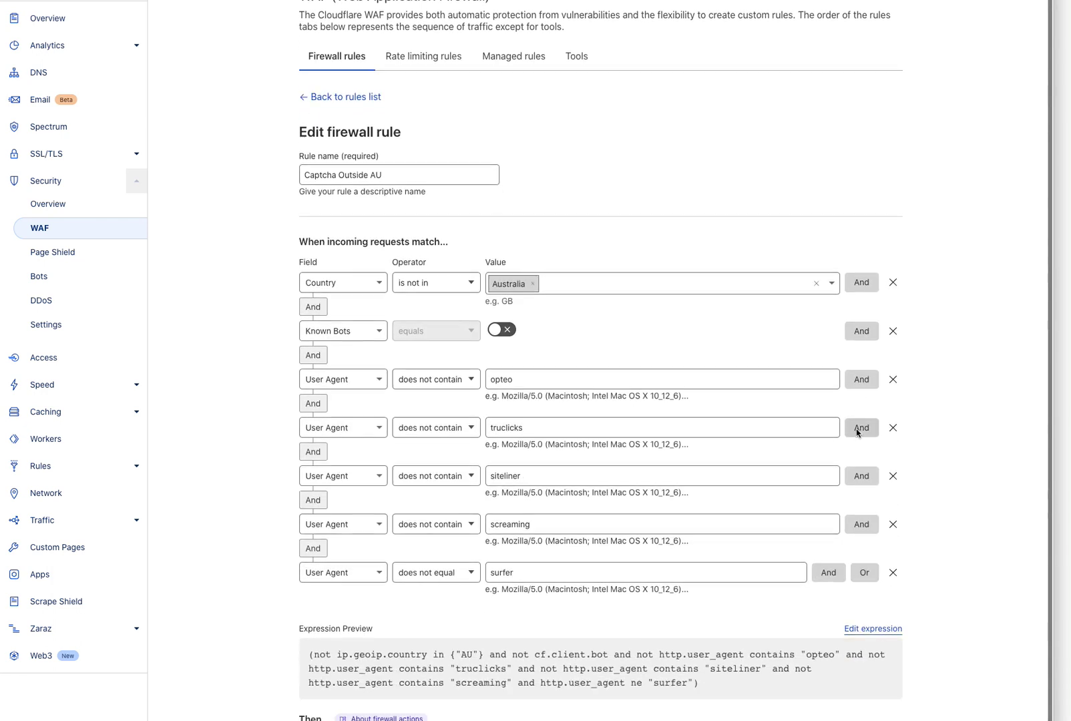
scroll(855, 433, "down", 1)
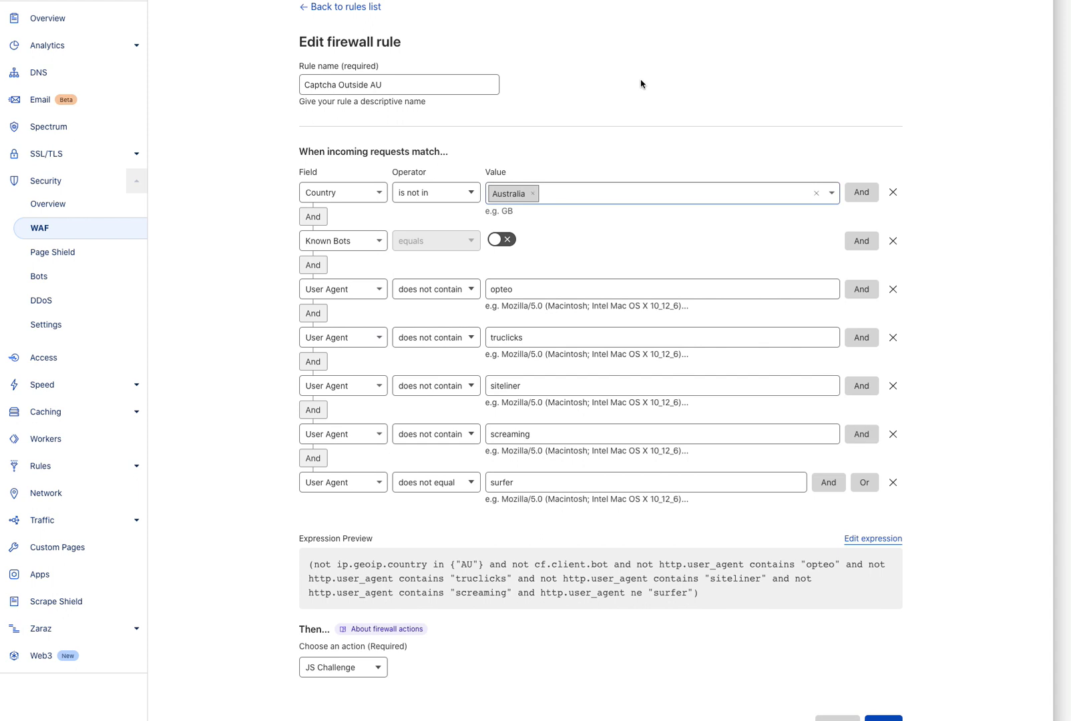
left_click(422, 86)
left_click(374, 130)
left_click(352, 193)
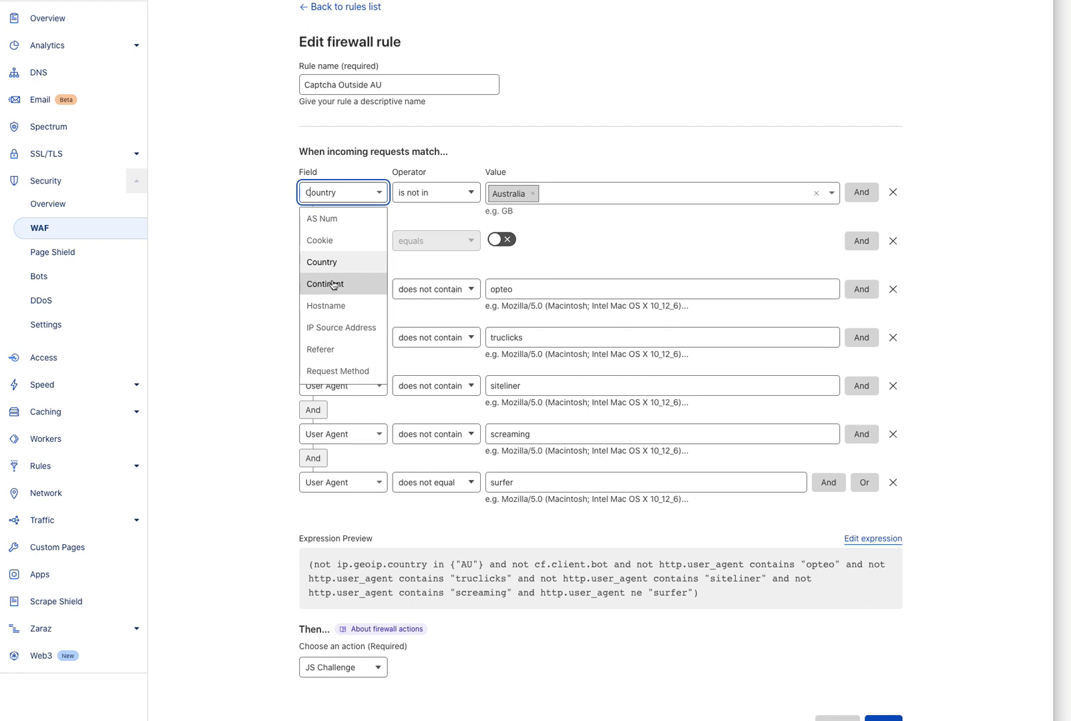
left_click(579, 119)
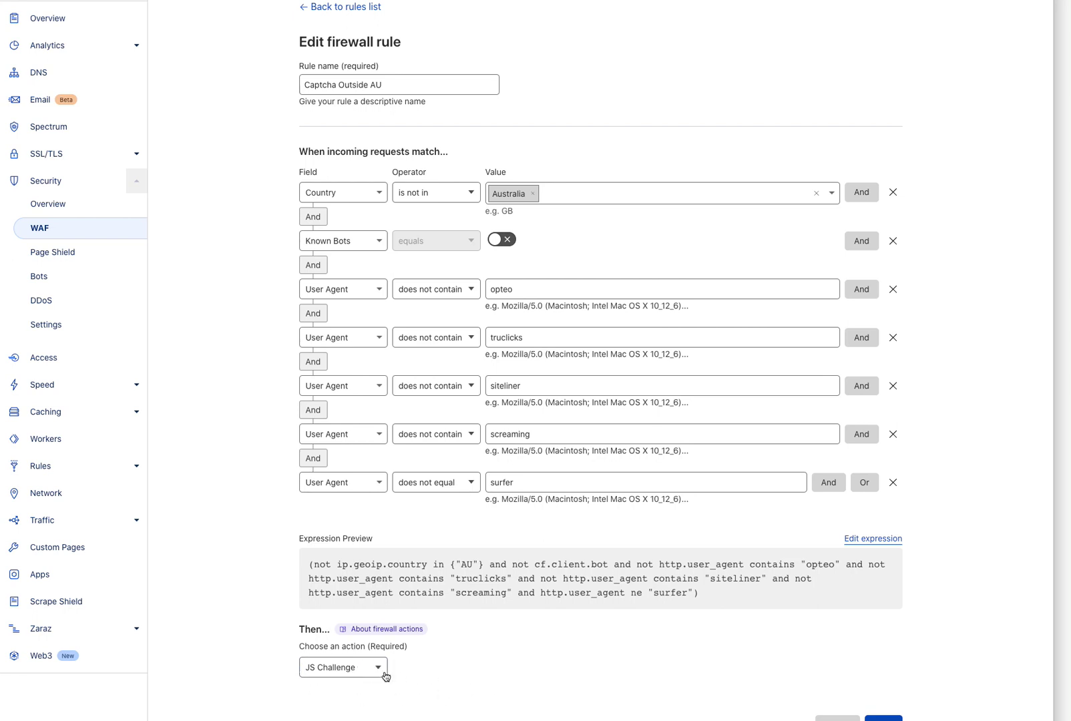
left_click(378, 676)
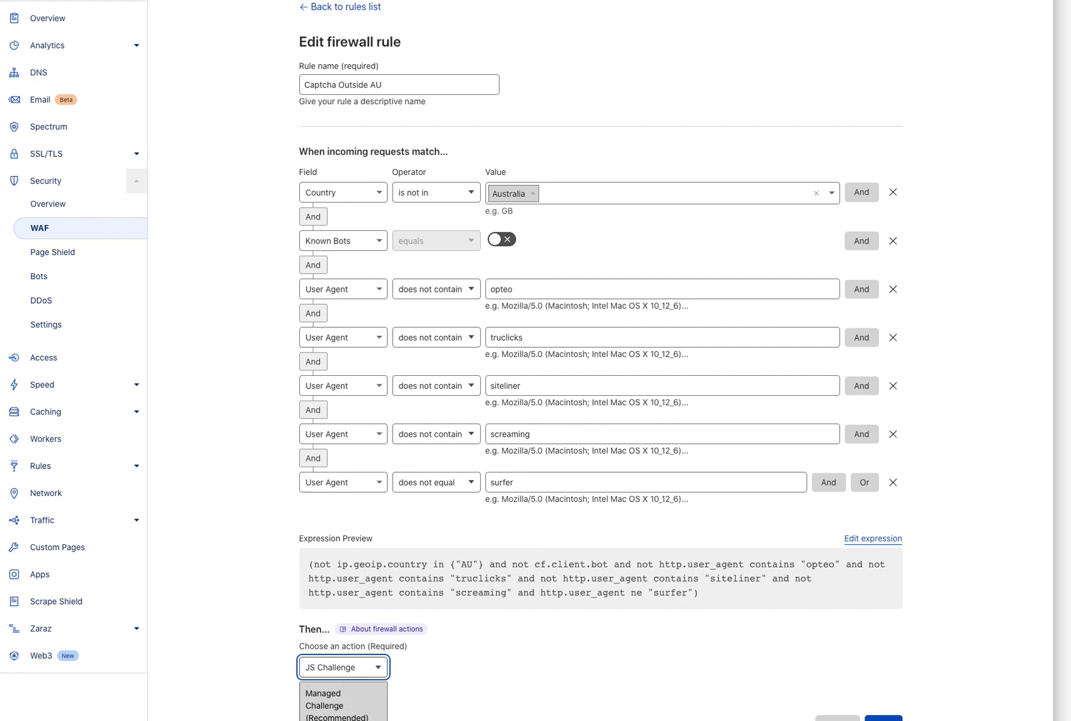
scroll(343, 707, "down", 2)
left_click(342, 719)
left_click(356, 671)
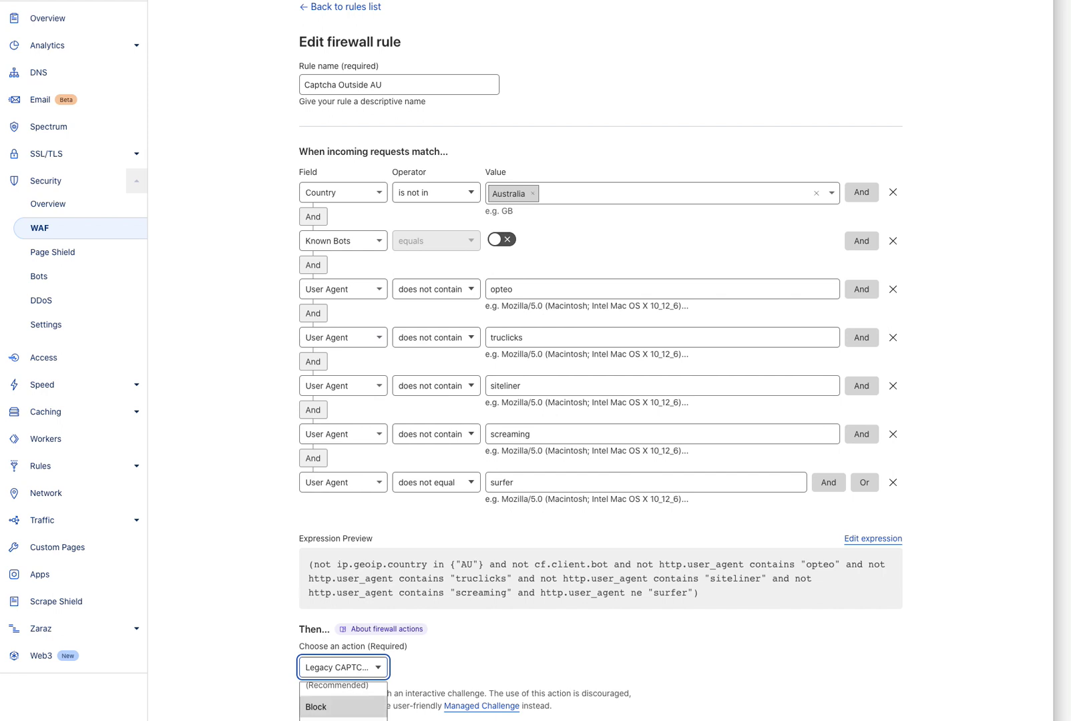
left_click(343, 719)
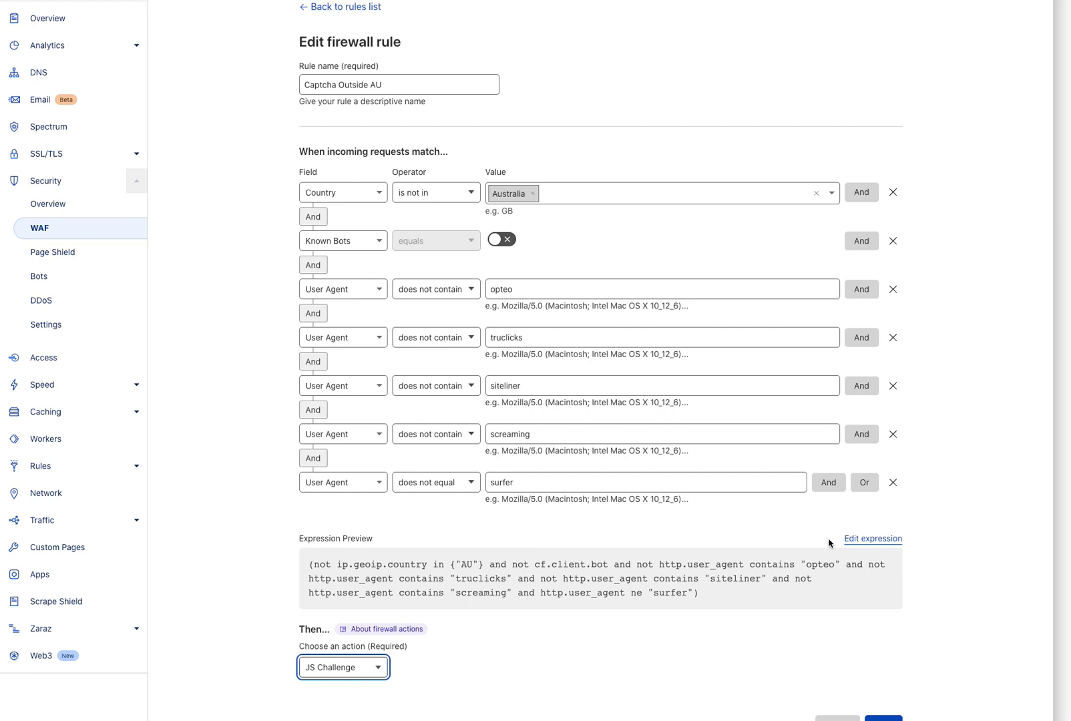
- Copy the Captcha Outside AU expression and paste it into a new firewall rule's expression editor
left_click_drag(695, 592, 299, 564)
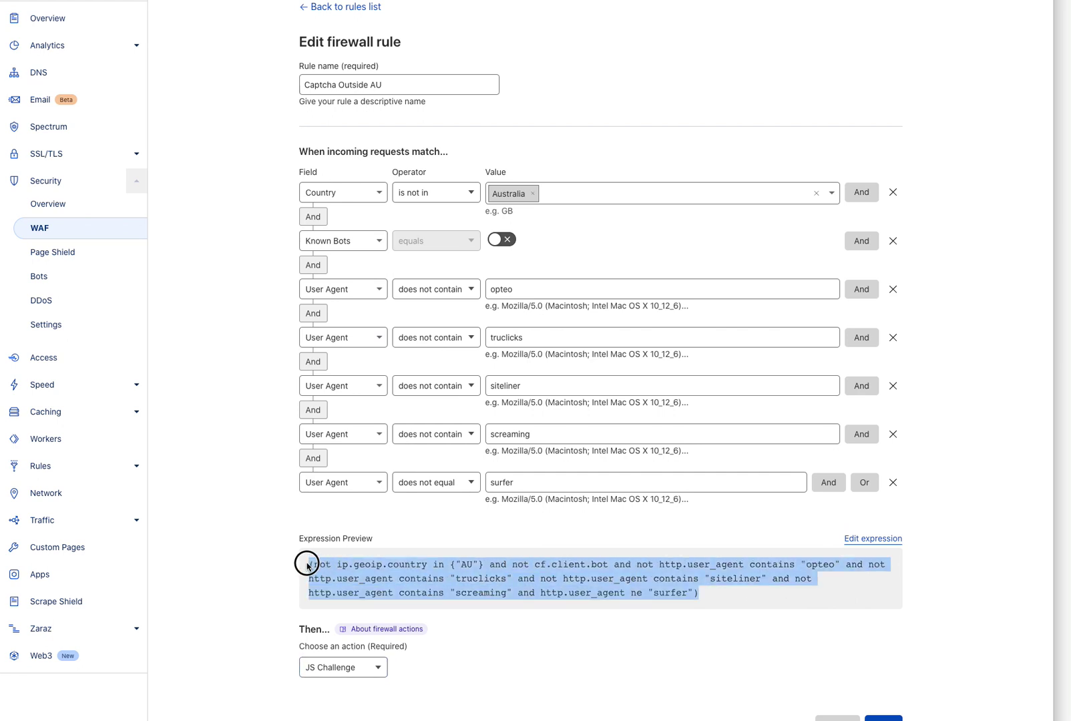
right_click(359, 561)
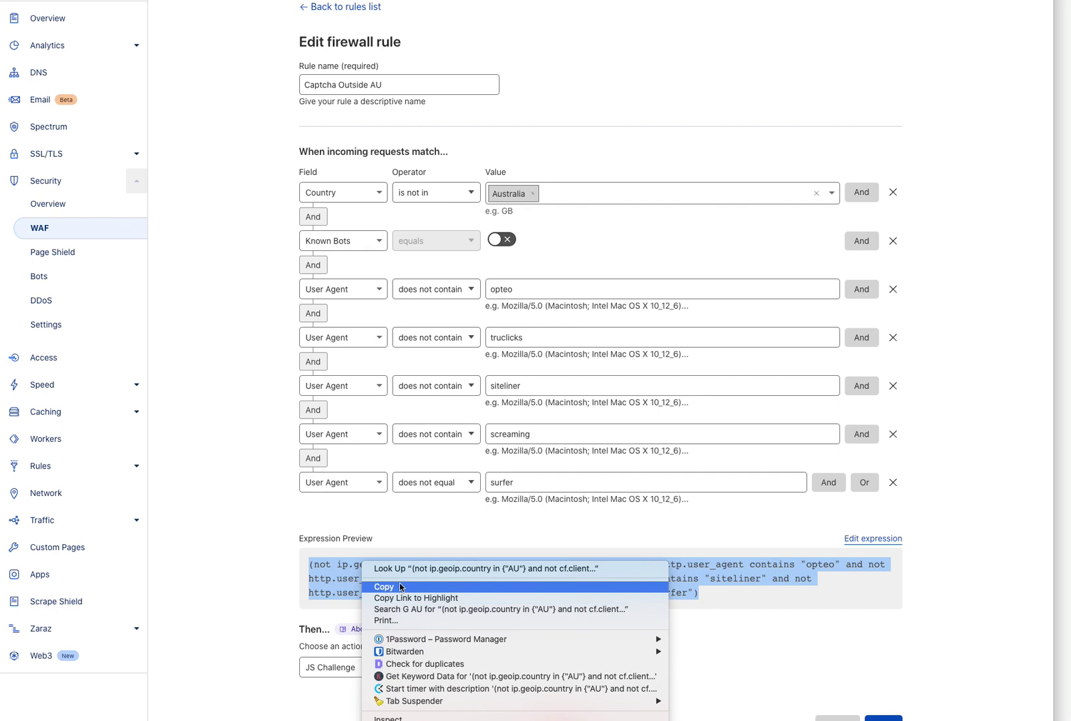
left_click(400, 588)
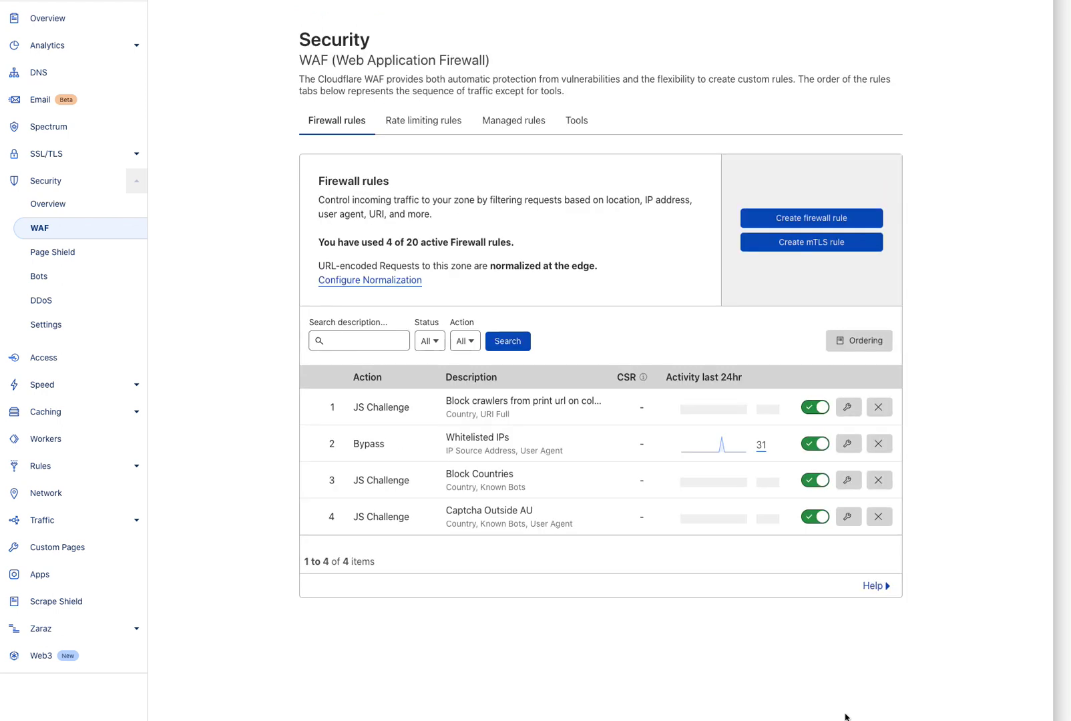
left_click(816, 219)
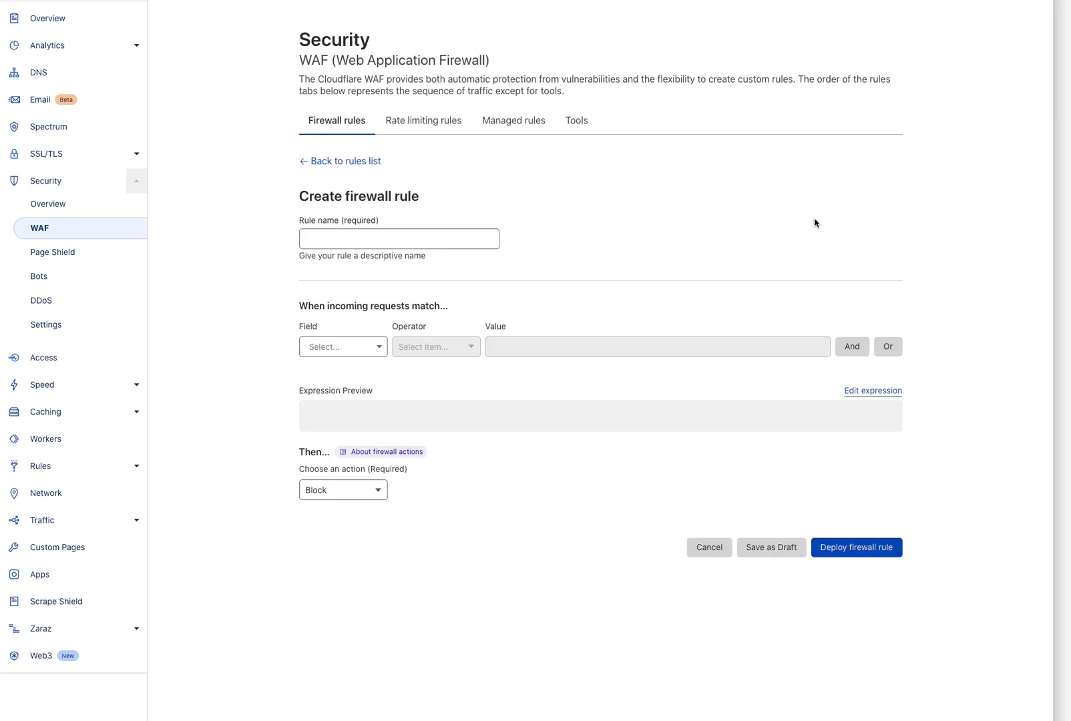
left_click(885, 392)
left_click(591, 381)
key("ctrl+v")
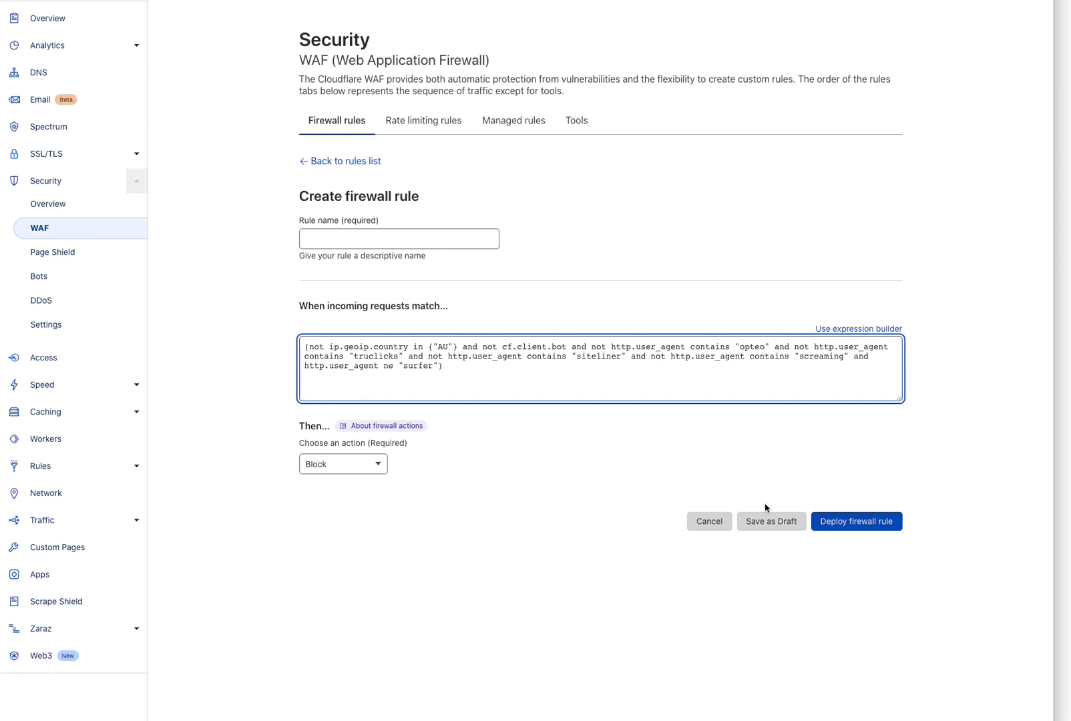
- Name the new rule 'test' and attempt to save it as a draft
left_click(768, 523)
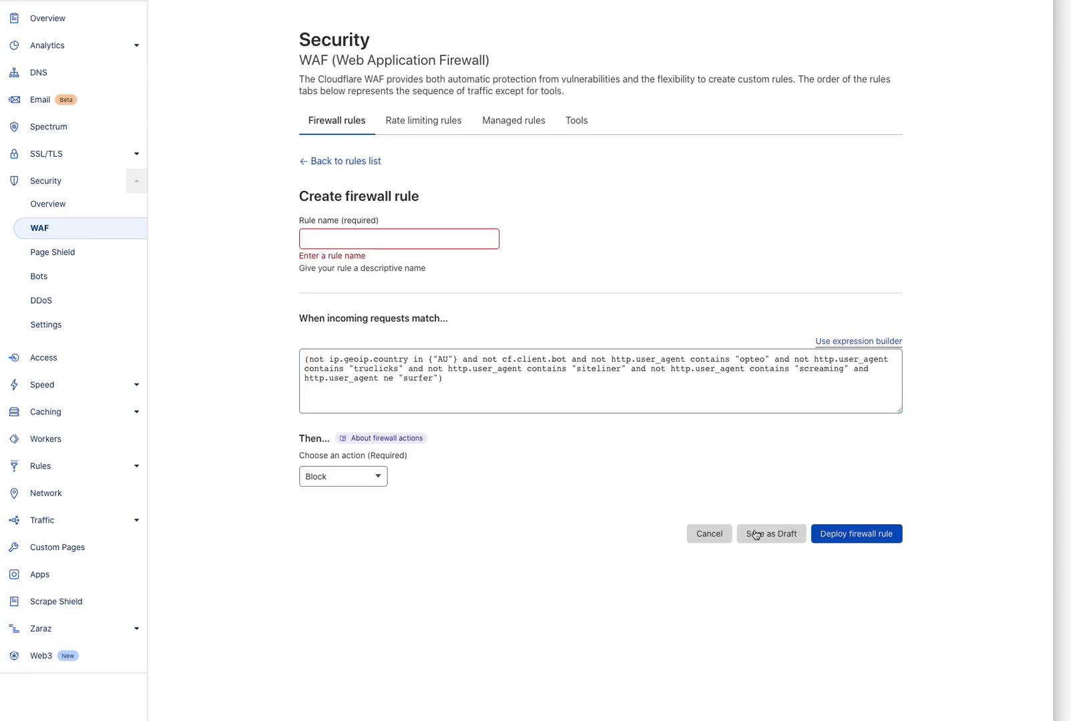
left_click(346, 242)
type("test")
left_click(778, 520)
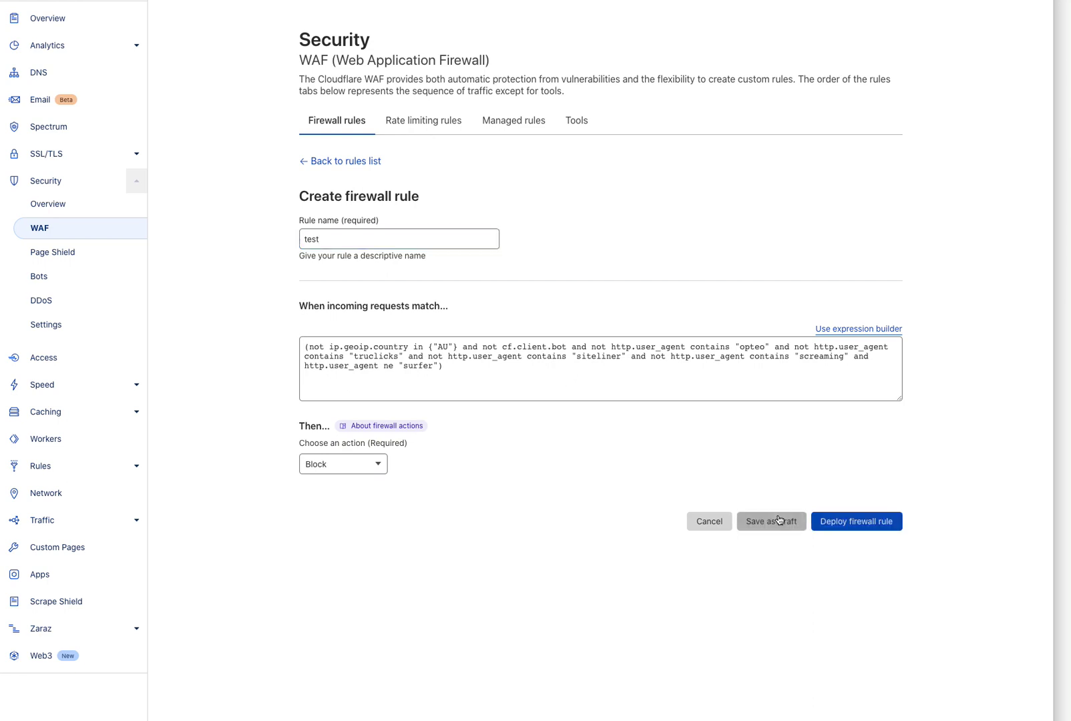
- Change the expression's country from AU to UK and save the rule as a draft
left_click(440, 348)
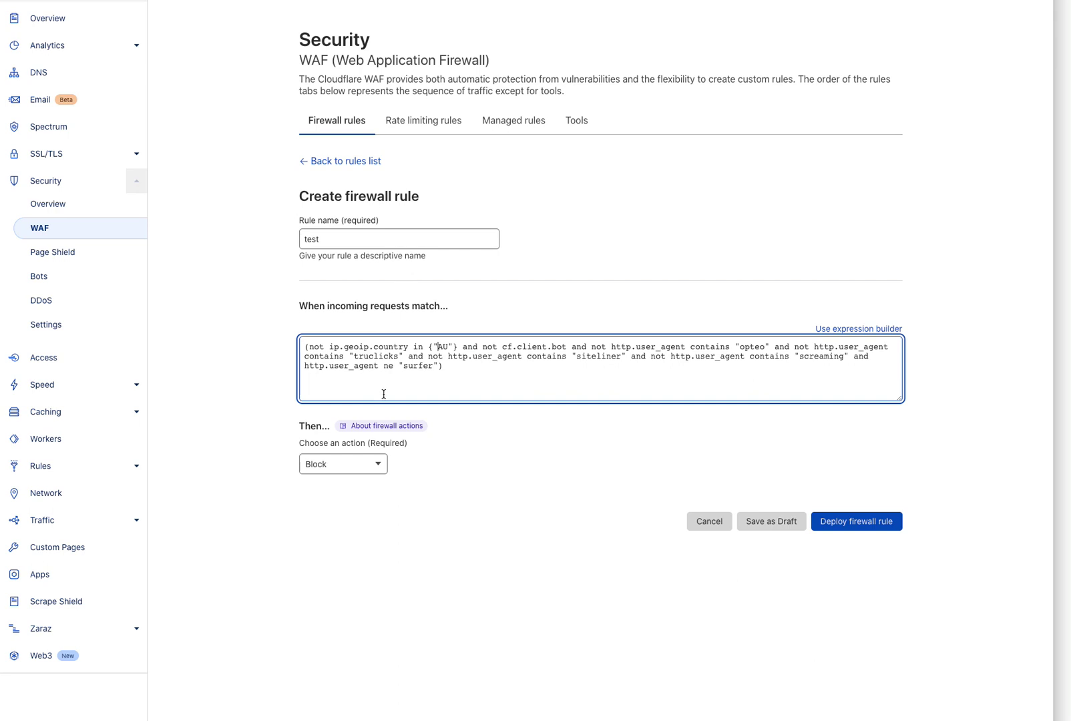
key("Delete")
key("Delete")
type("UK")
left_click(774, 529)
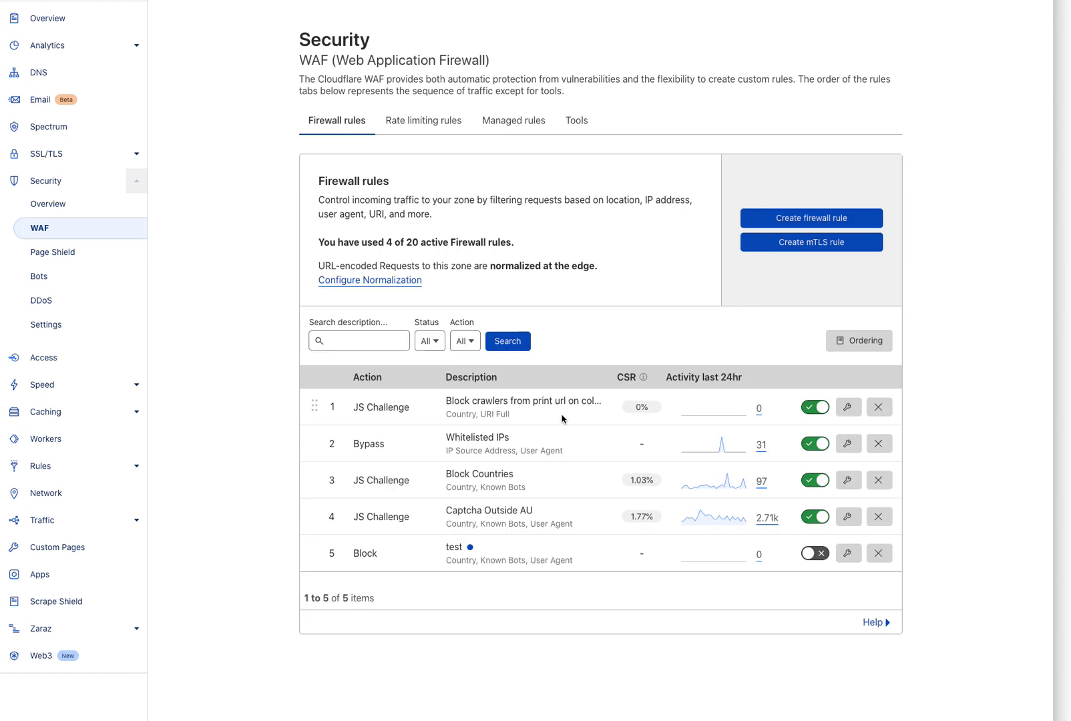
- Replace the test rule's invalid UK country with United Kingdom, giving GB in the expression
left_click(848, 554)
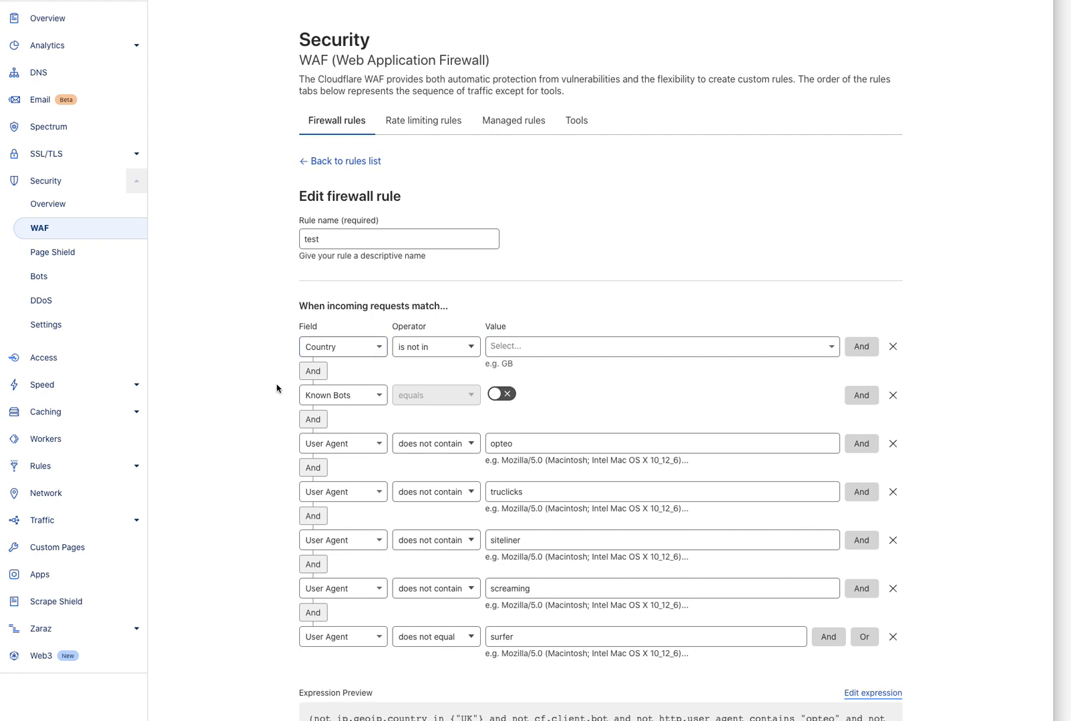
left_click(521, 347)
type("unit")
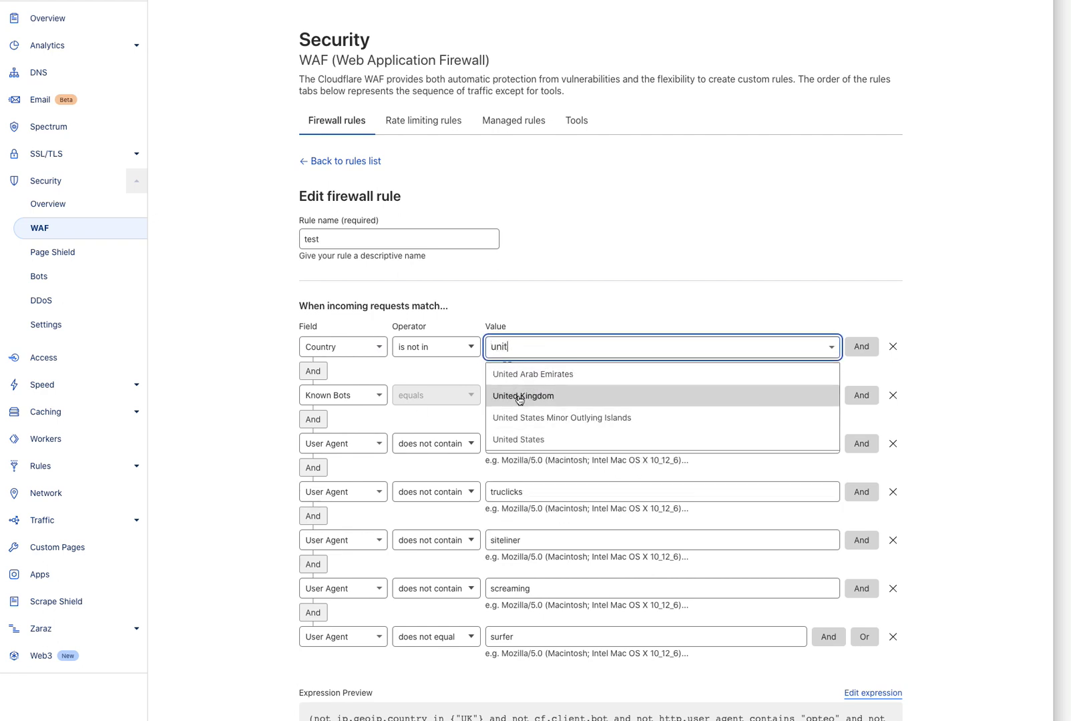
left_click(519, 397)
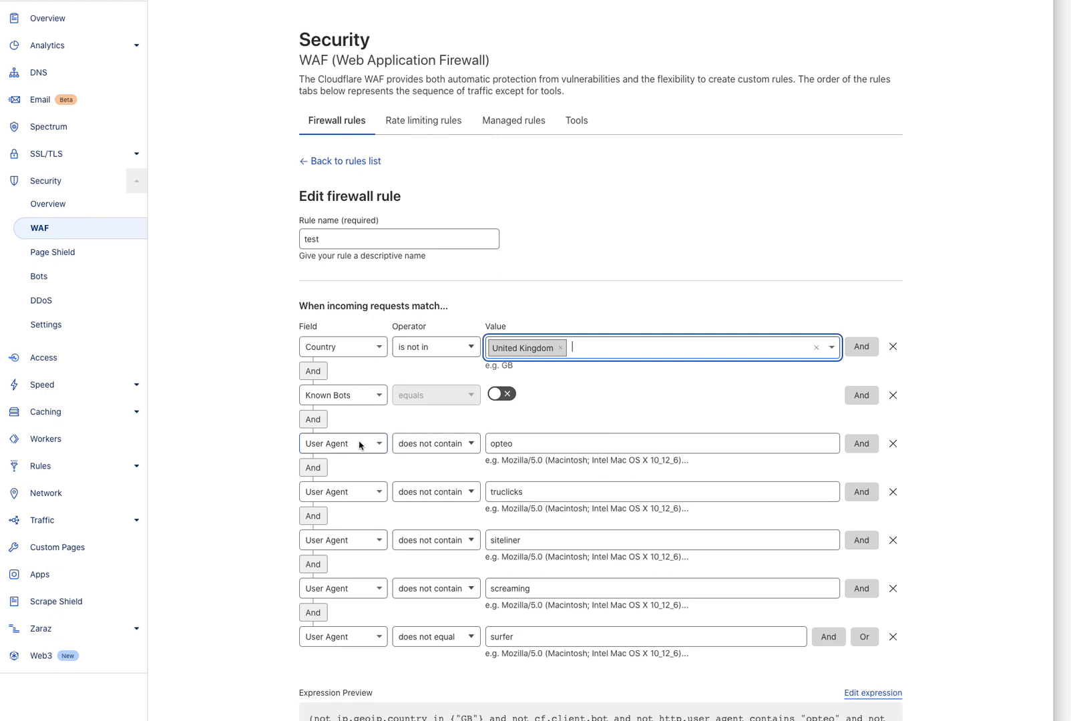